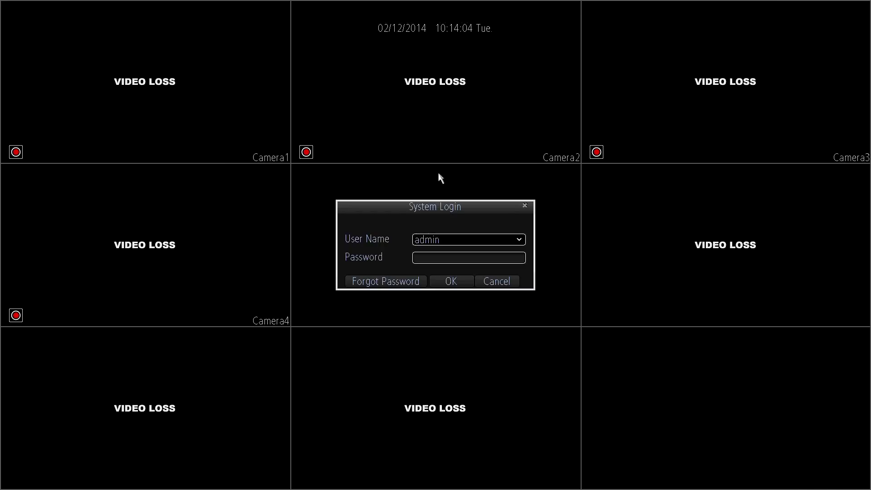
Log in to the system as admin by entering the account password
left_click(436, 257)
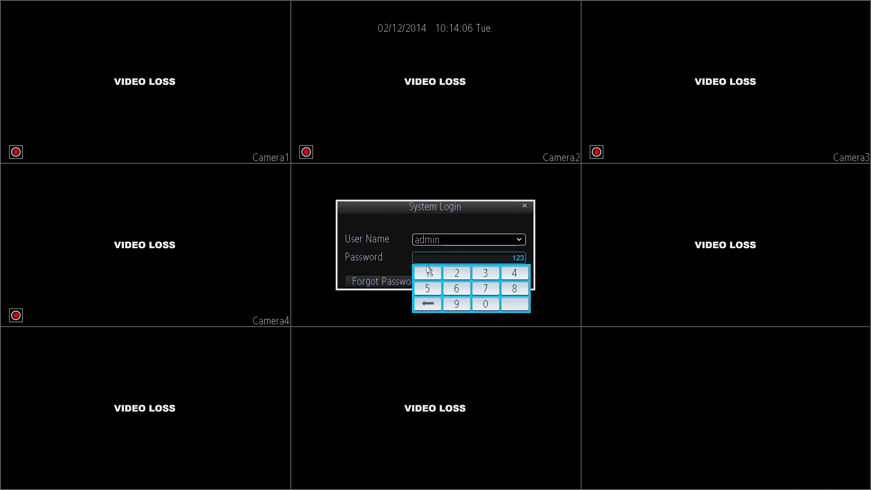
left_click(429, 272)
left_click(453, 274)
left_click(486, 273)
left_click(514, 273)
left_click(458, 289)
left_click(391, 252)
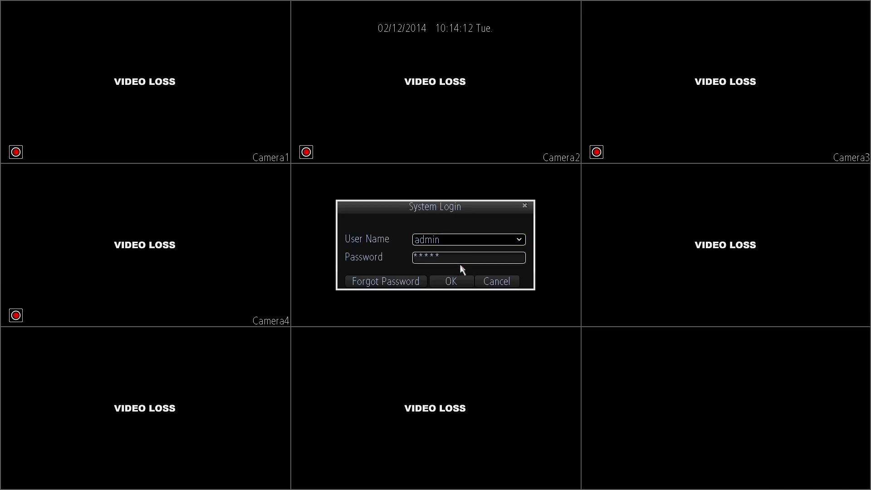
left_click(459, 283)
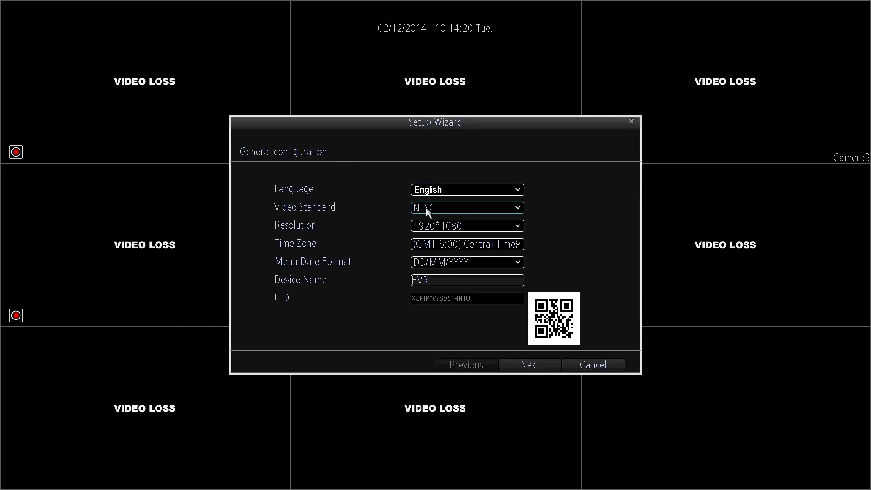
Review the resolution options, keep 1920*1080, and continue from the general configuration to hard disk management
left_click(453, 229)
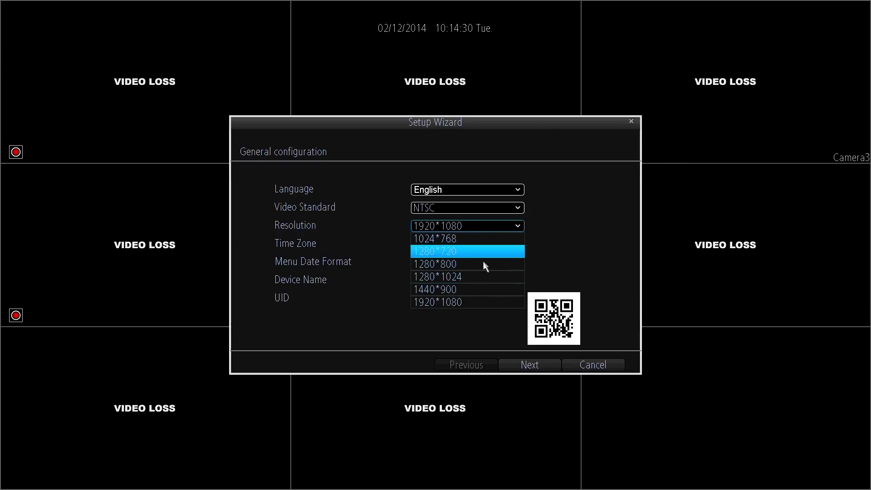
left_click(373, 240)
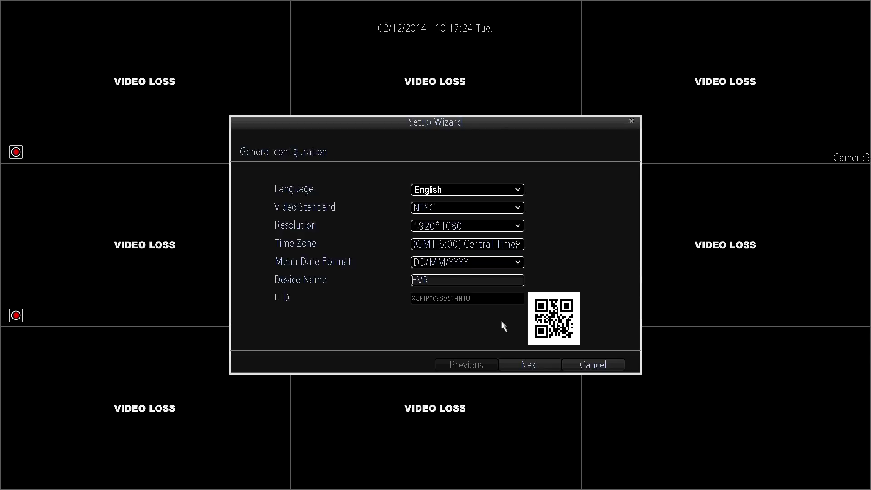
left_click(524, 367)
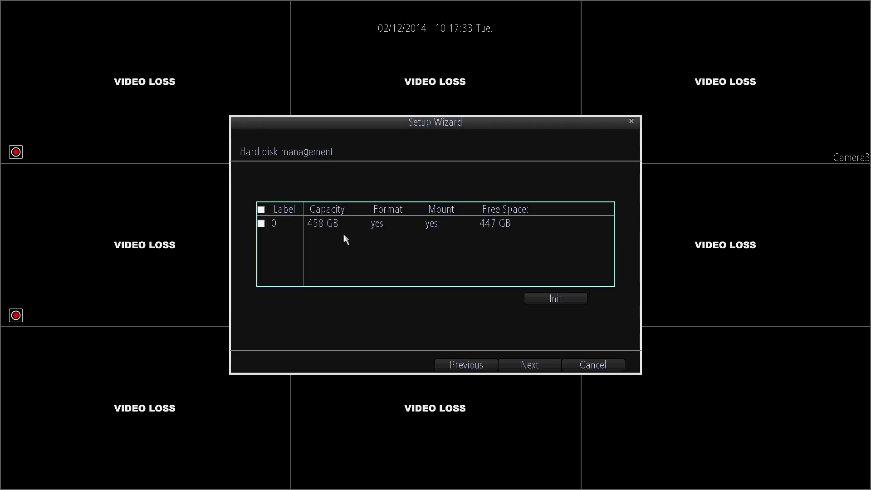
Initialize hard disk 0, accepting that all its data is cleared, and continue to the network configuration
left_click(261, 224)
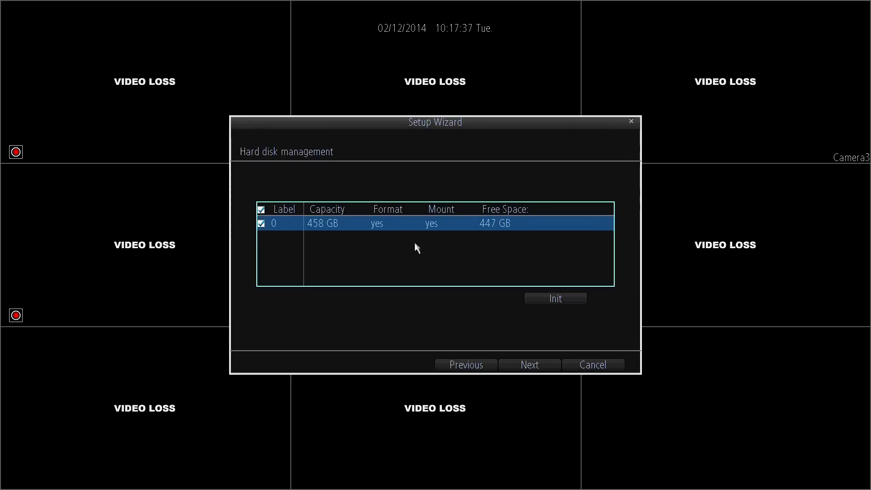
left_click(549, 299)
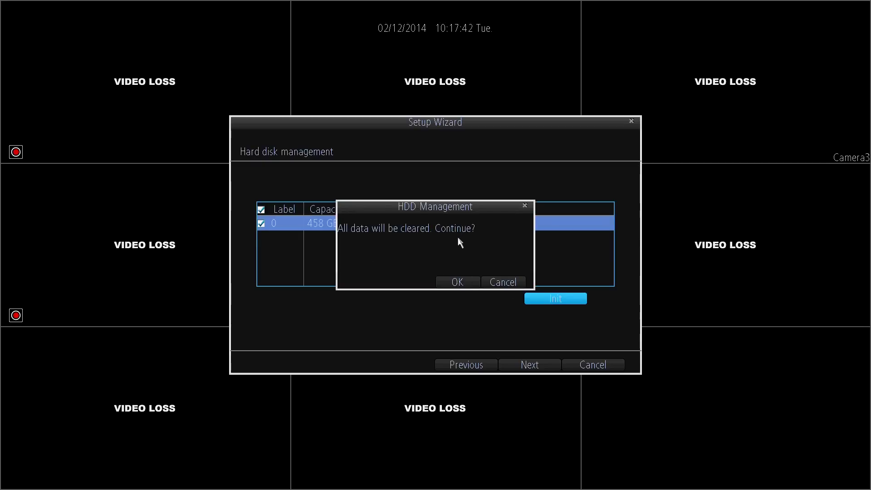
left_click(458, 282)
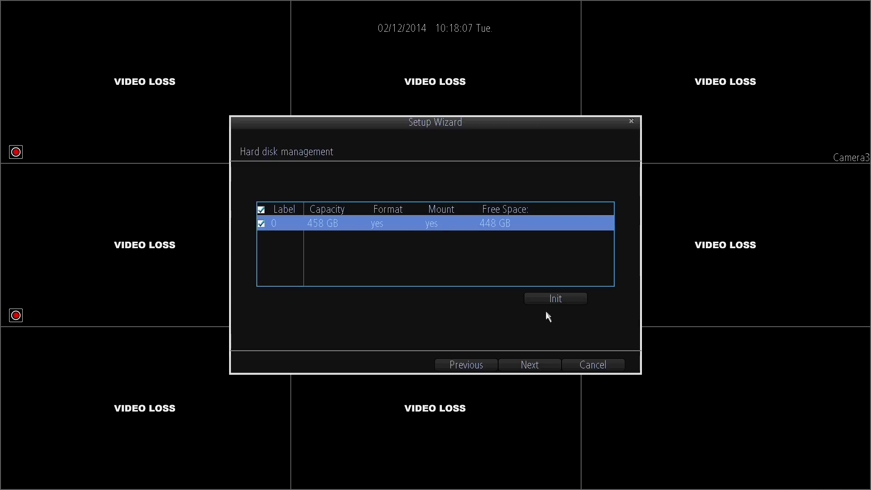
left_click(536, 365)
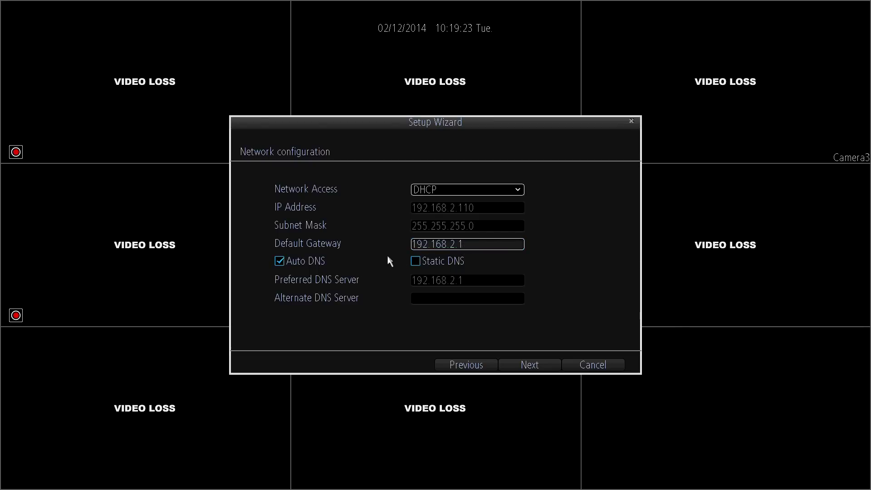
Keep DHCP network access with Auto DNS rather than Static DNS, and continue to the device list
left_click(415, 262)
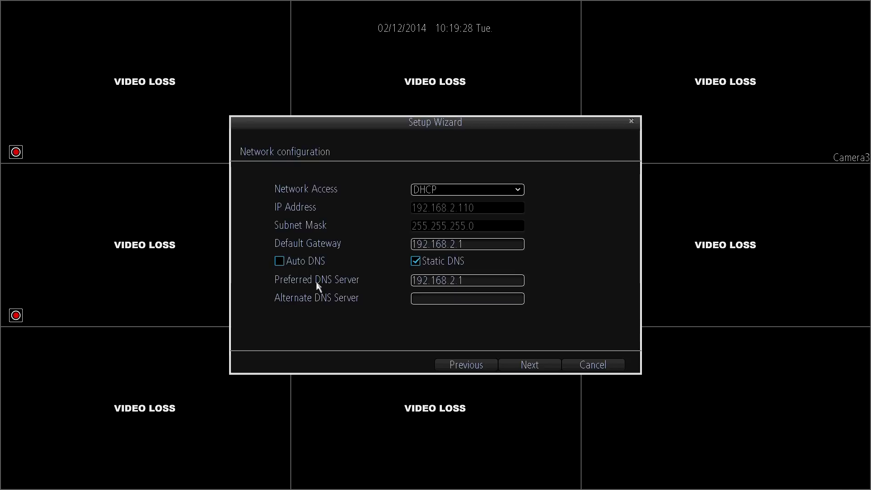
left_click(279, 262)
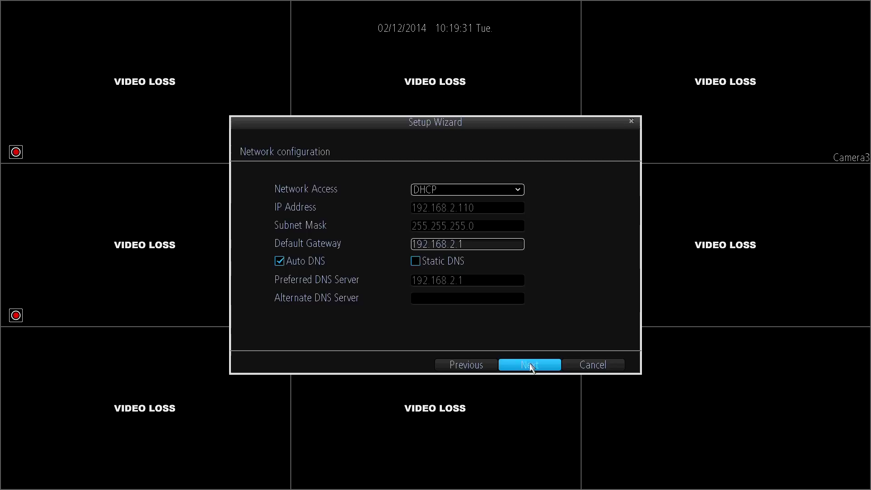
left_click(529, 366)
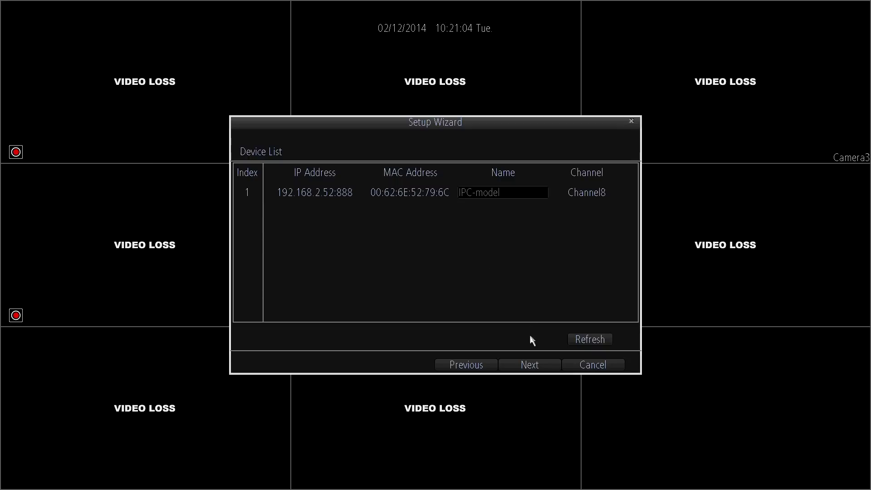
Accept the device list, email configuration and UID pages as they are to reach the DDNS configuration
left_click(533, 368)
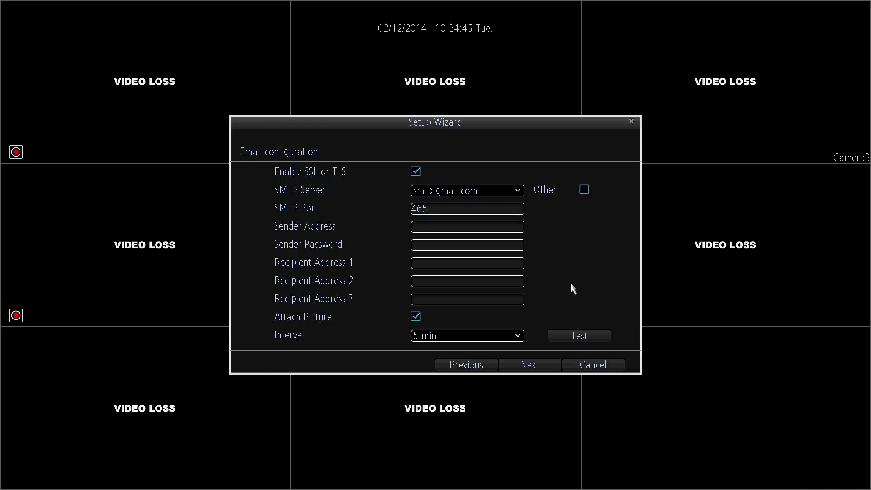
left_click(530, 366)
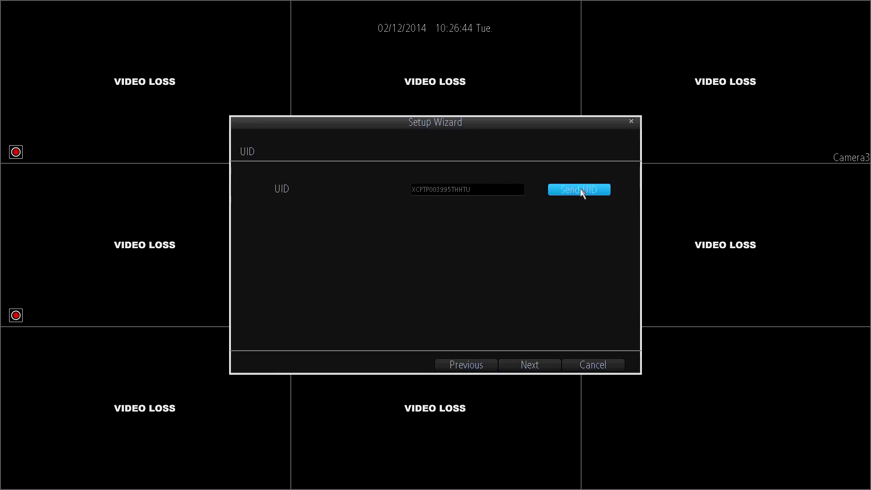
left_click(530, 366)
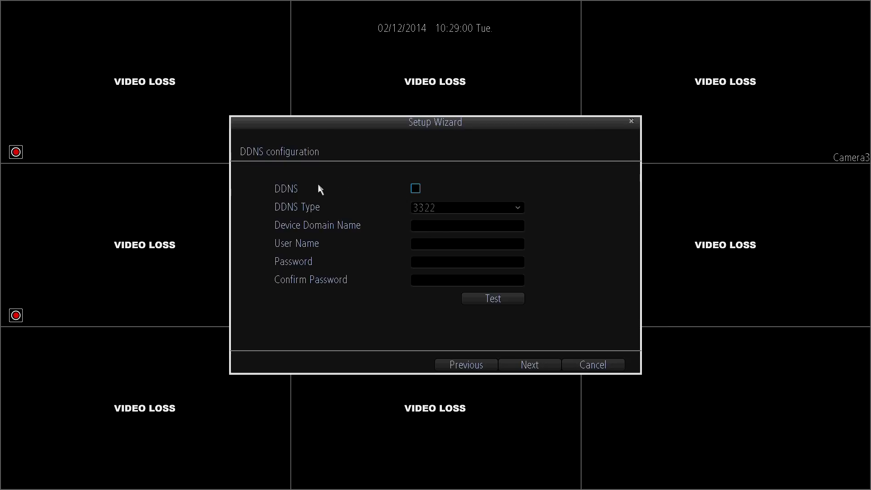
left_click(416, 189)
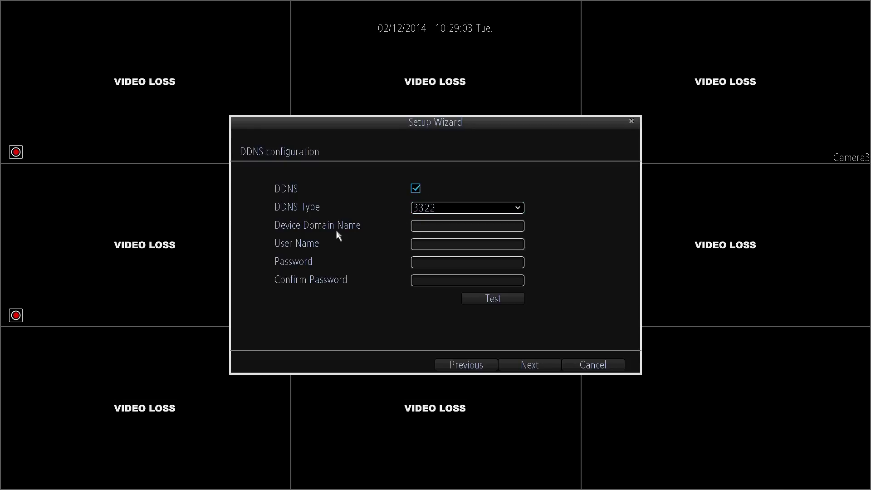
left_click(434, 244)
left_click(439, 264)
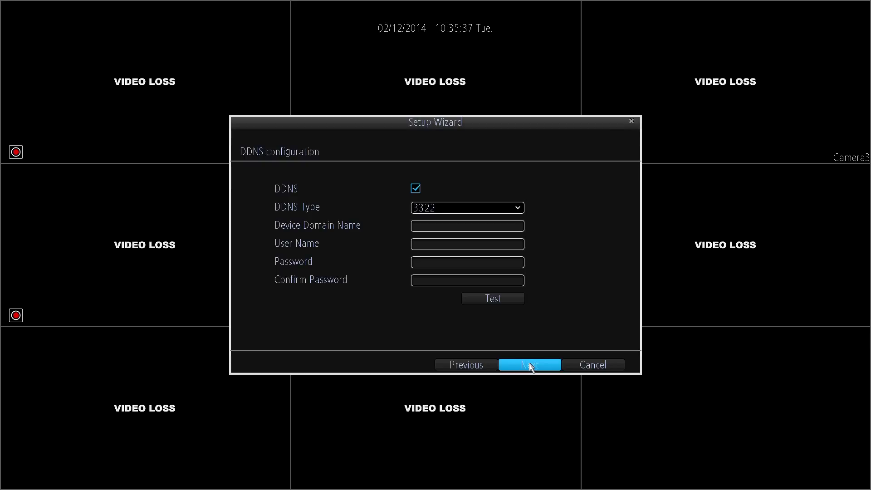
left_click(415, 188)
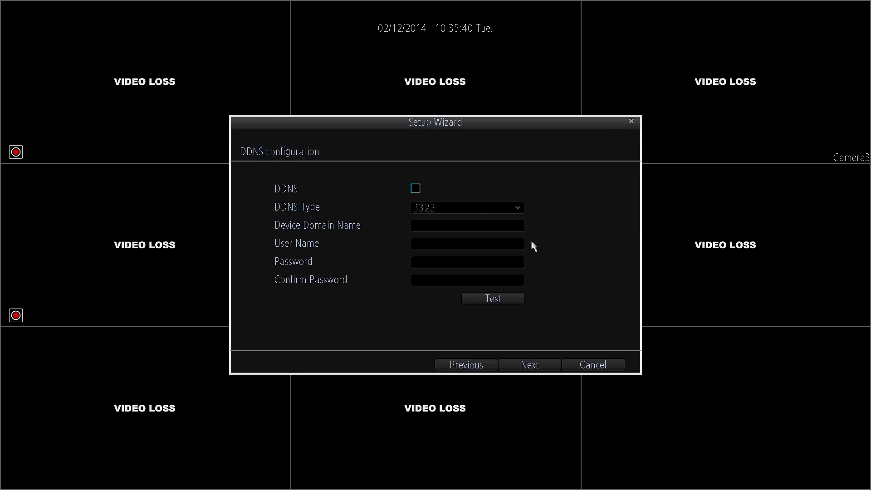
Leave DDNS disabled and accept the system time settings to reach the account configuration
left_click(530, 365)
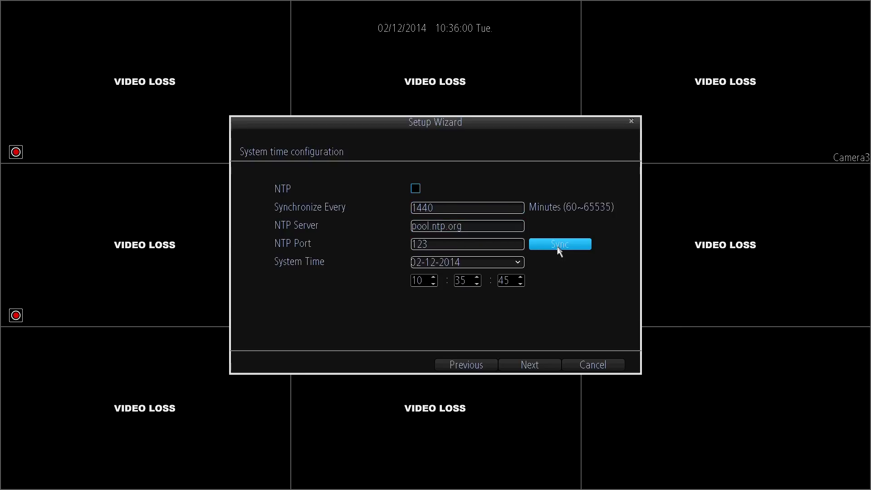
left_click(533, 365)
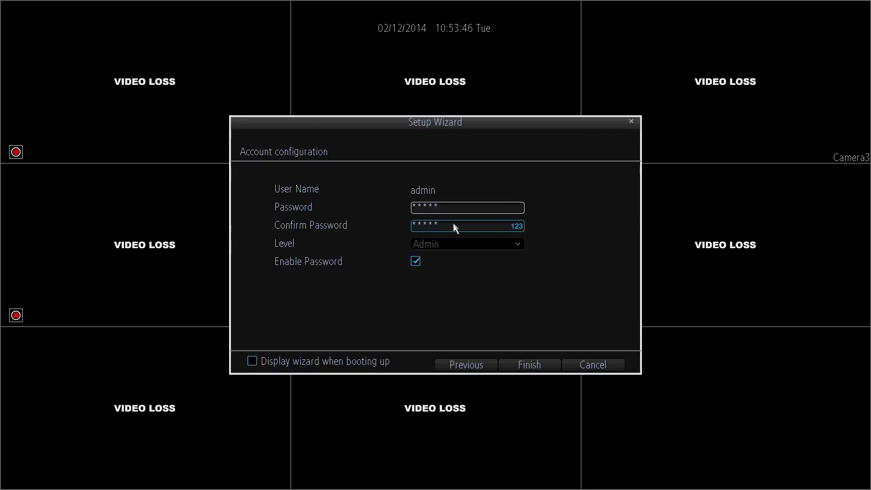
left_click(457, 207)
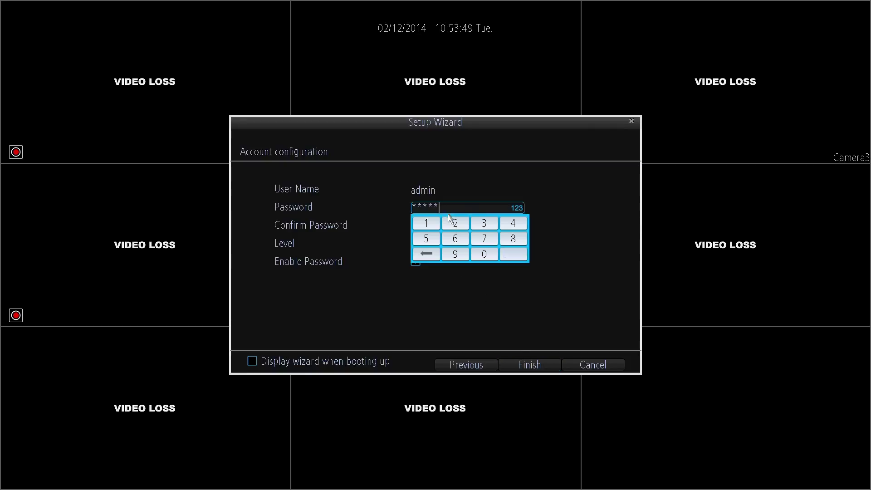
left_click(558, 215)
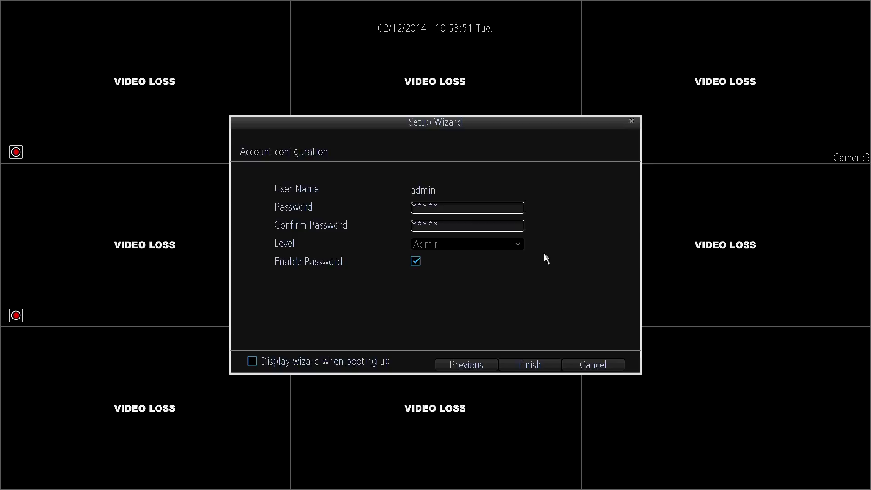
left_click(416, 263)
left_click(416, 261)
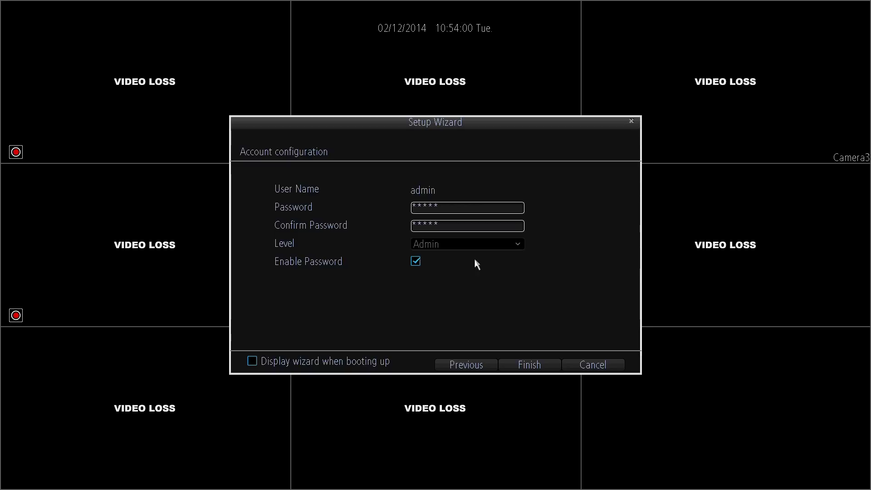